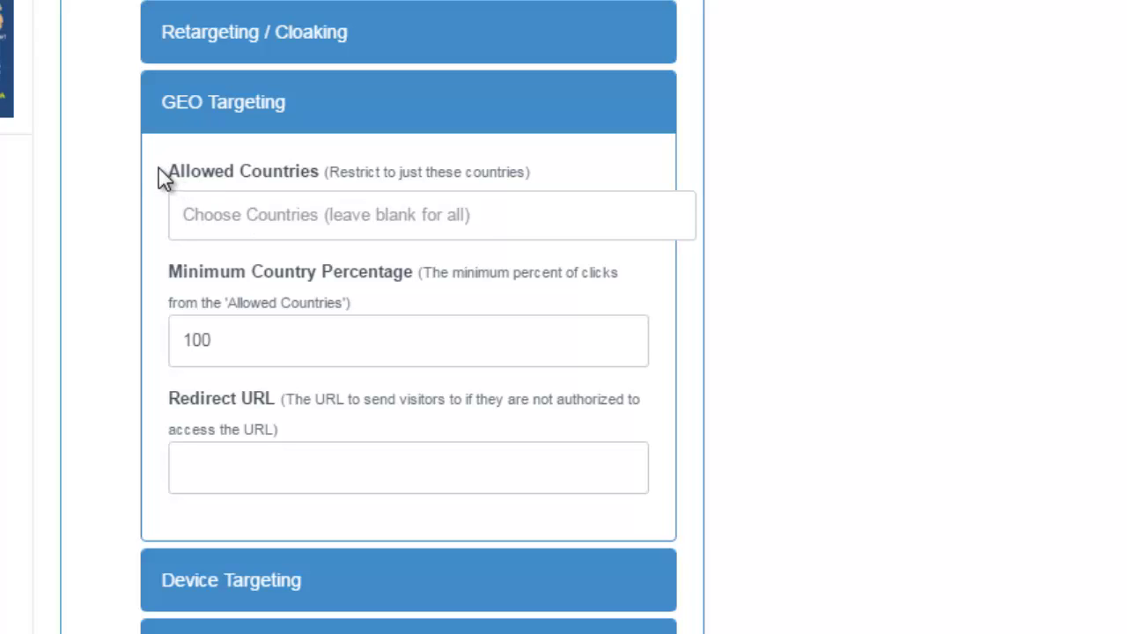
click(230, 214)
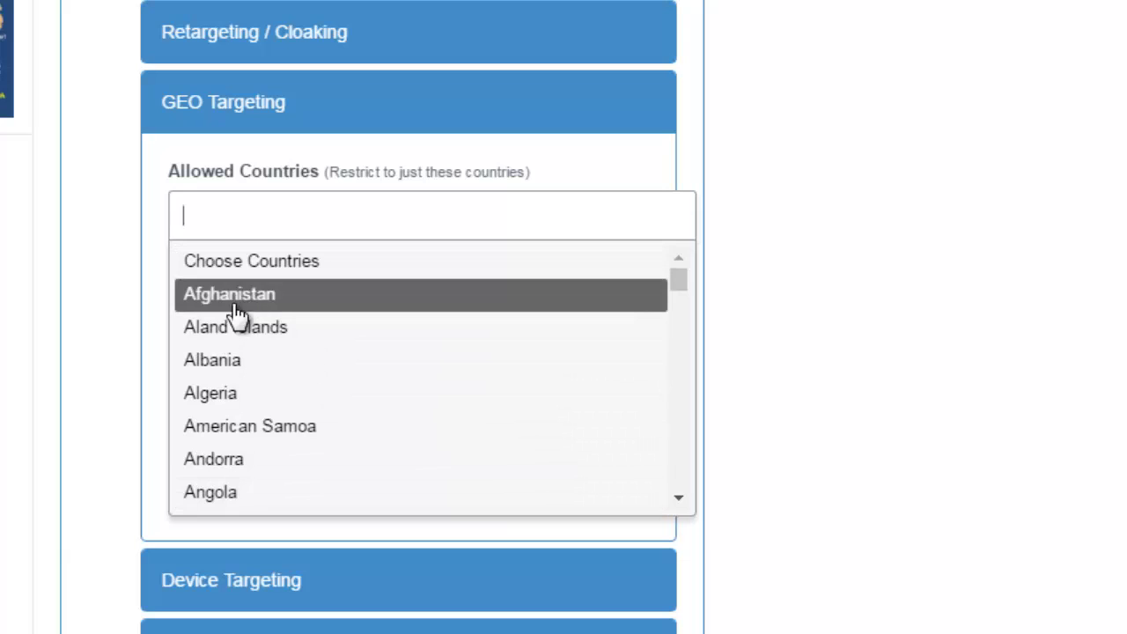
click(217, 217)
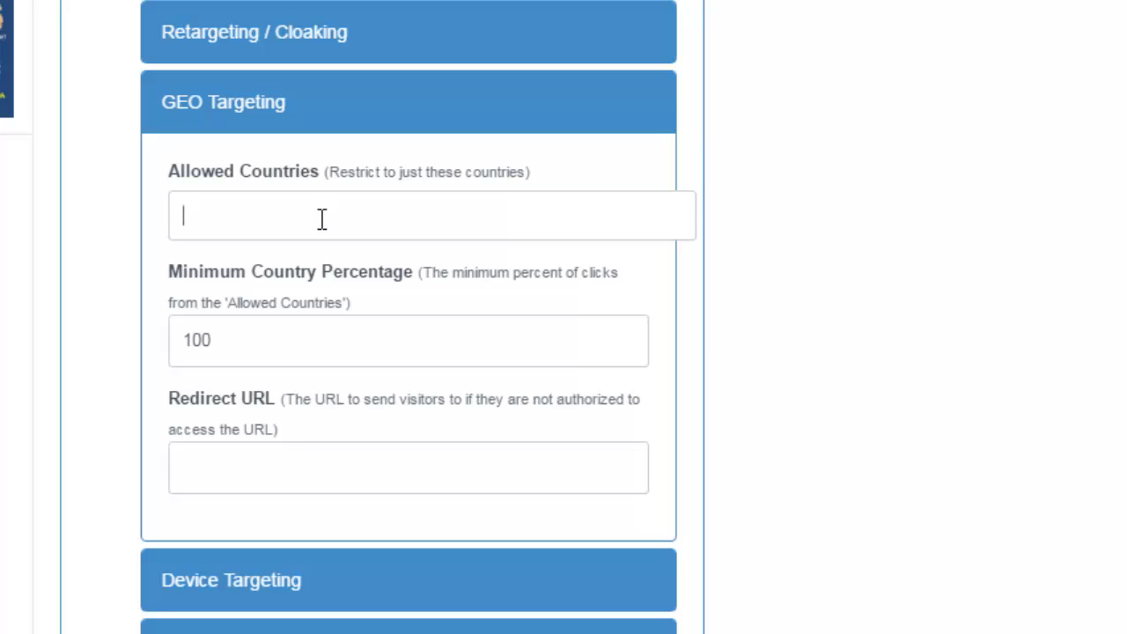
Open the account settings and add United States and United Kingdom to the Tier 1 countries
scroll(69, 377, up, 5)
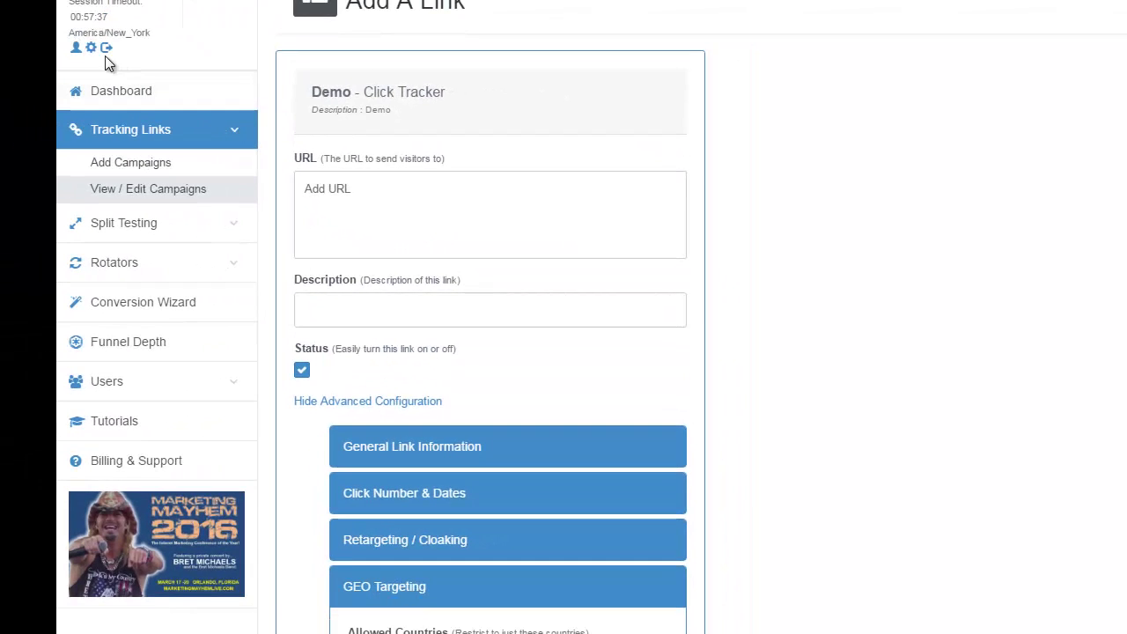
click(91, 47)
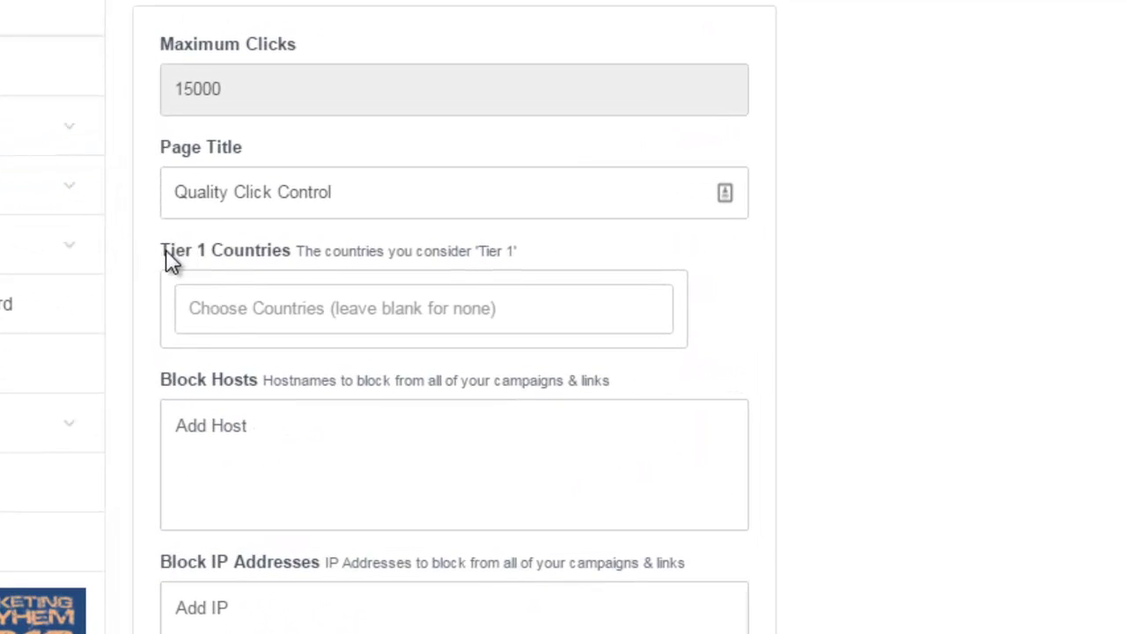
click(219, 318)
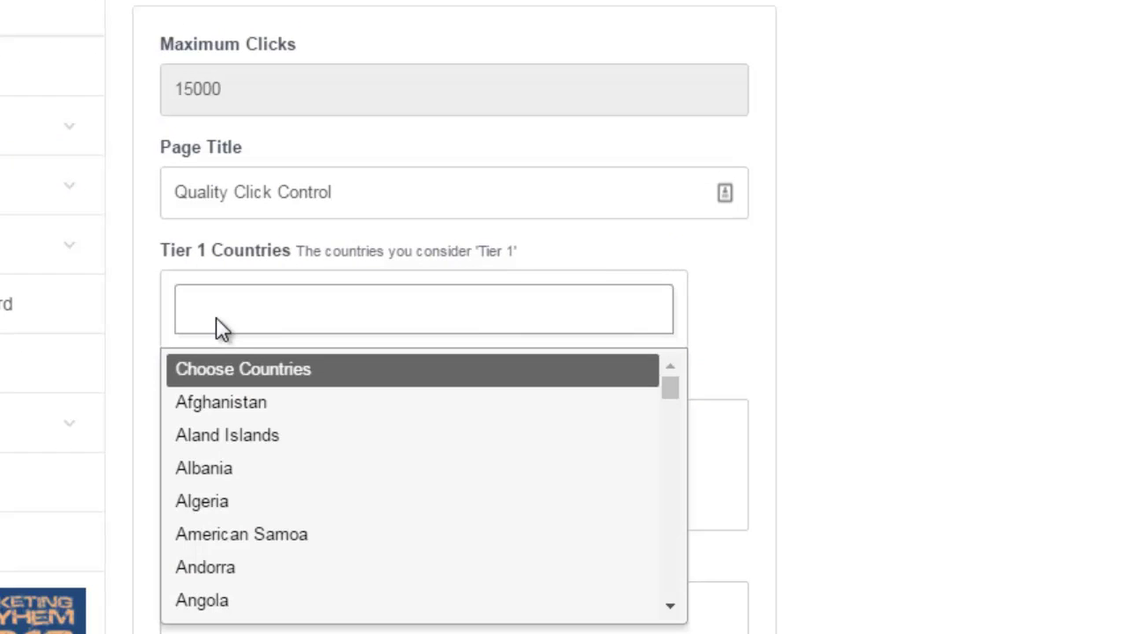
text(U)
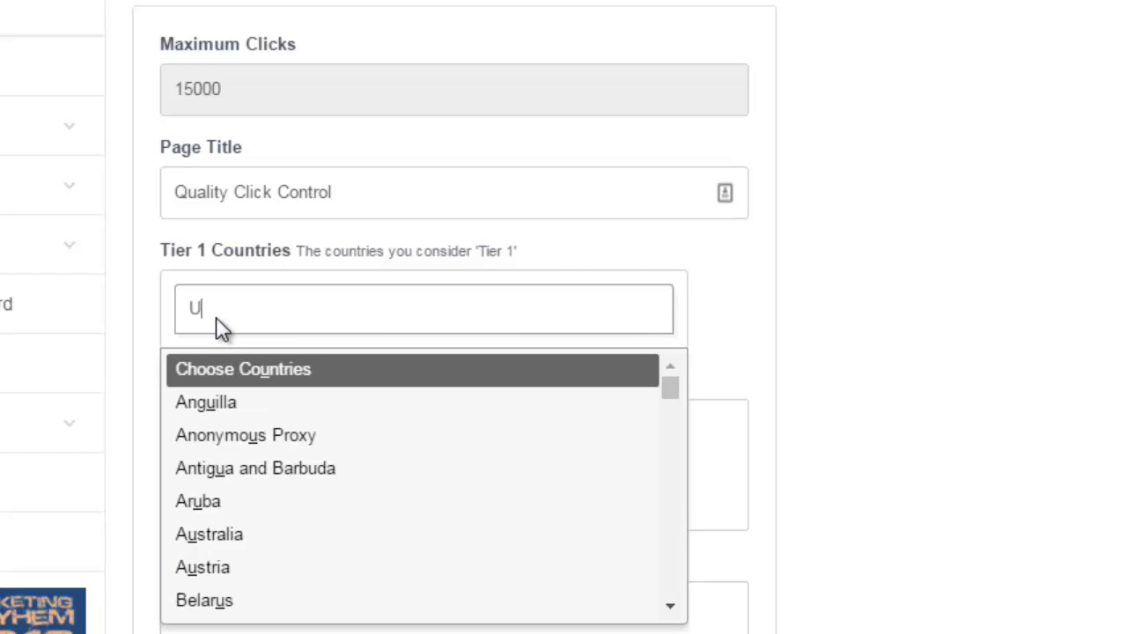
text(nited)
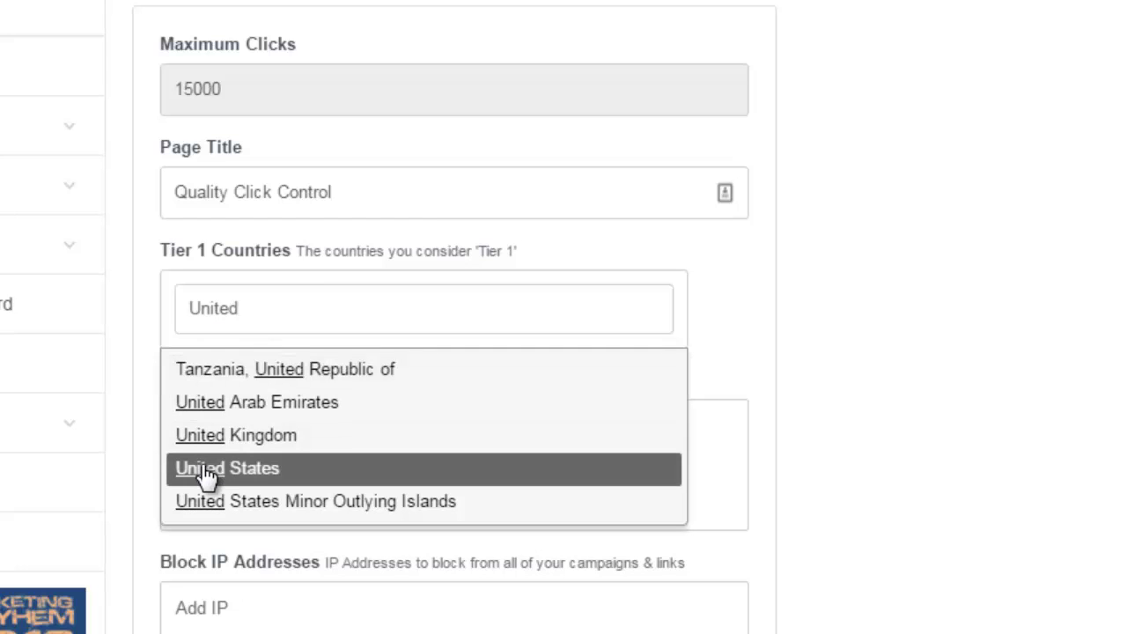
click(210, 469)
text(United)
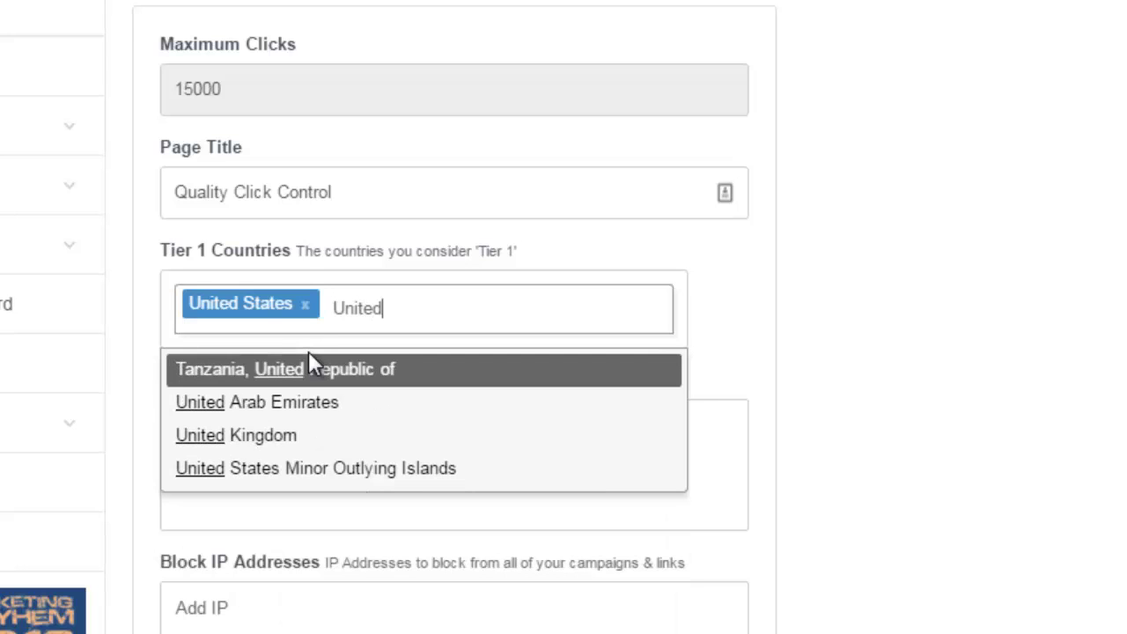
click(283, 441)
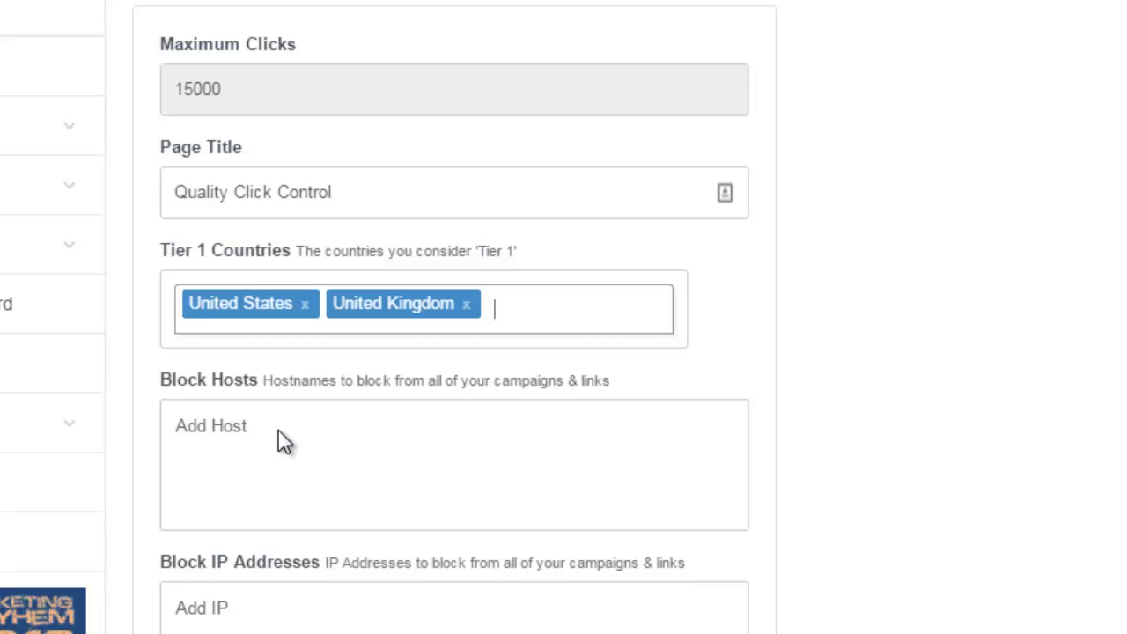
Add Ireland and New Zealand to the Tier 1 countries
text(Gr)
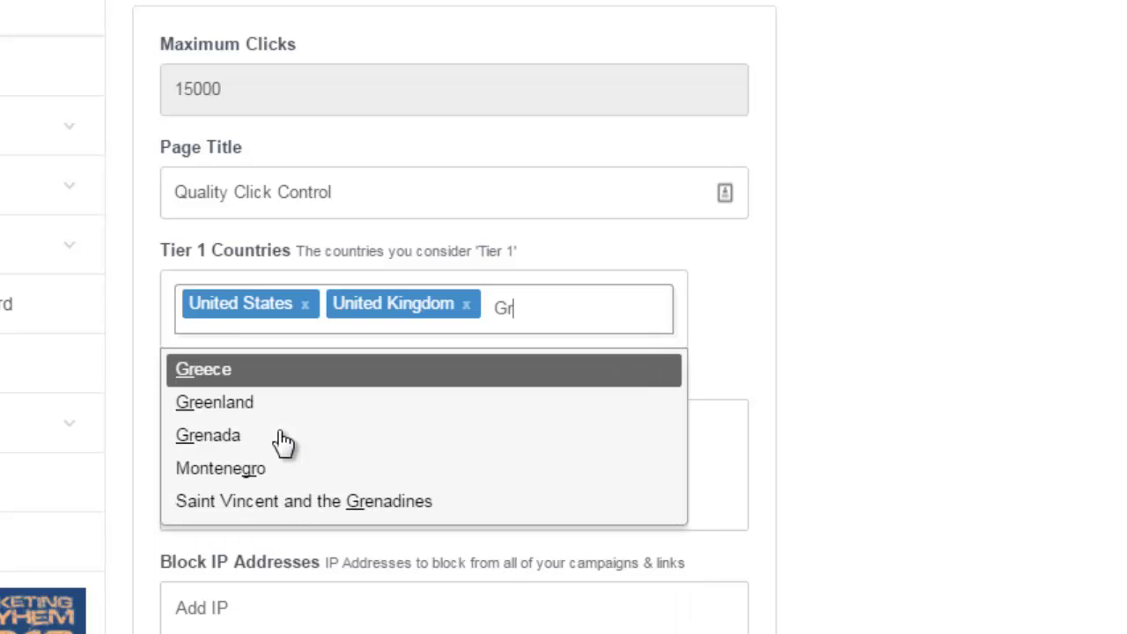
key(BackSpace)
key(BackSpace)
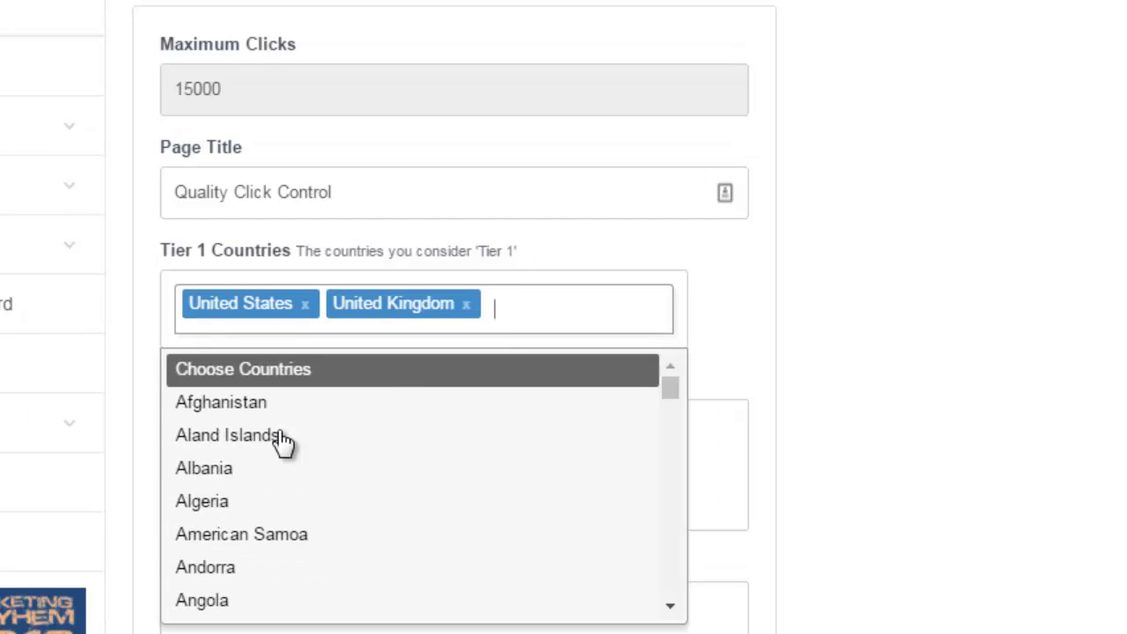
text(ir)
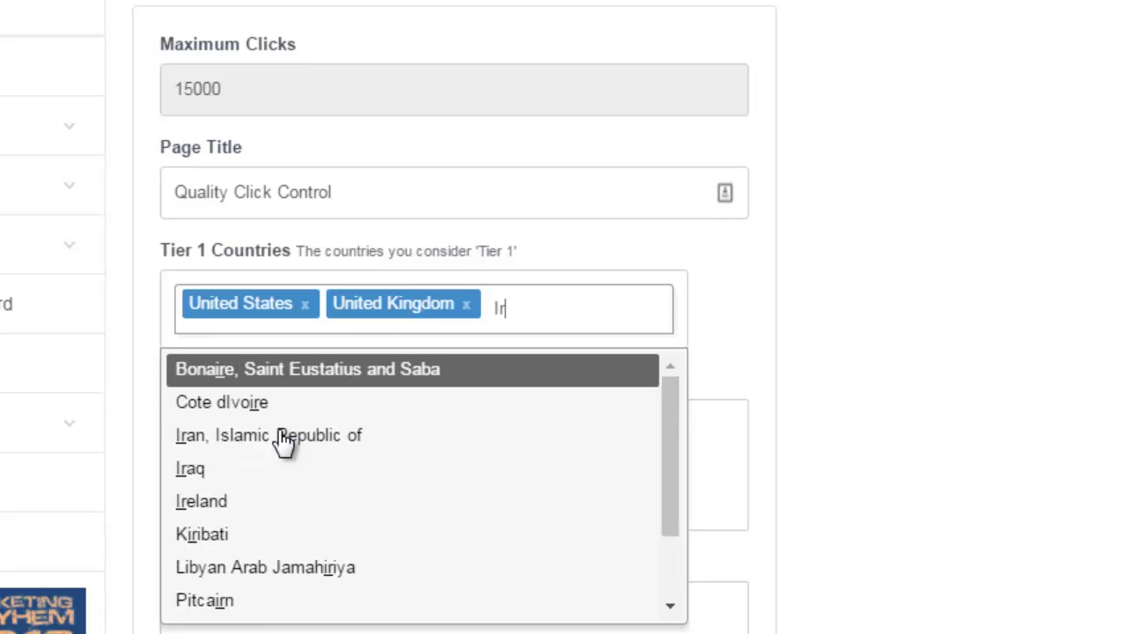
click(207, 503)
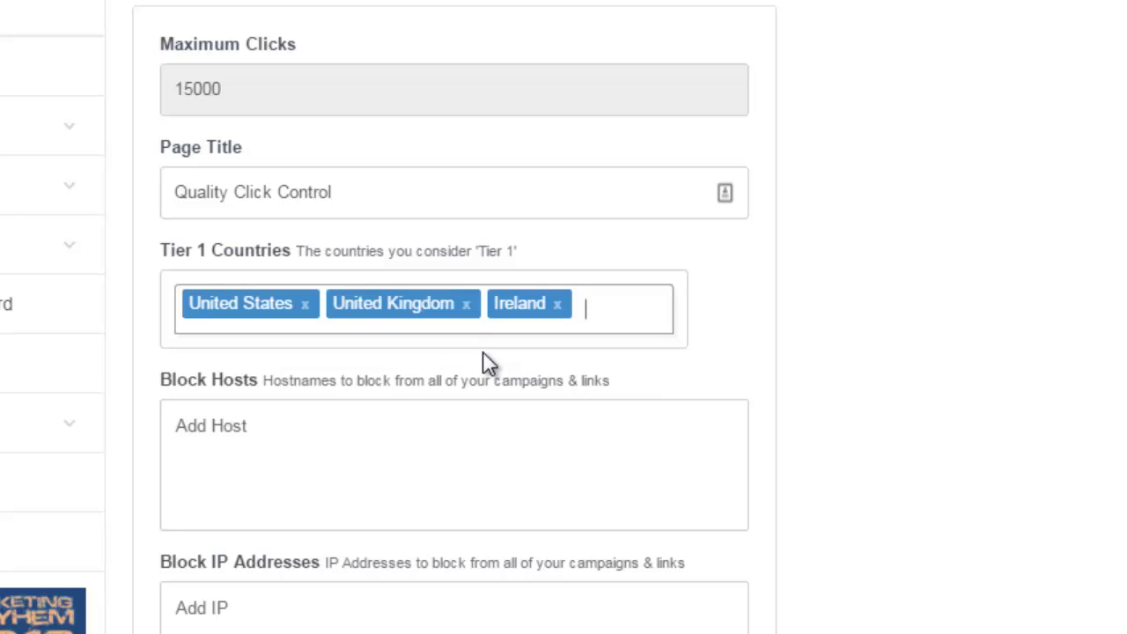
text(Ne)
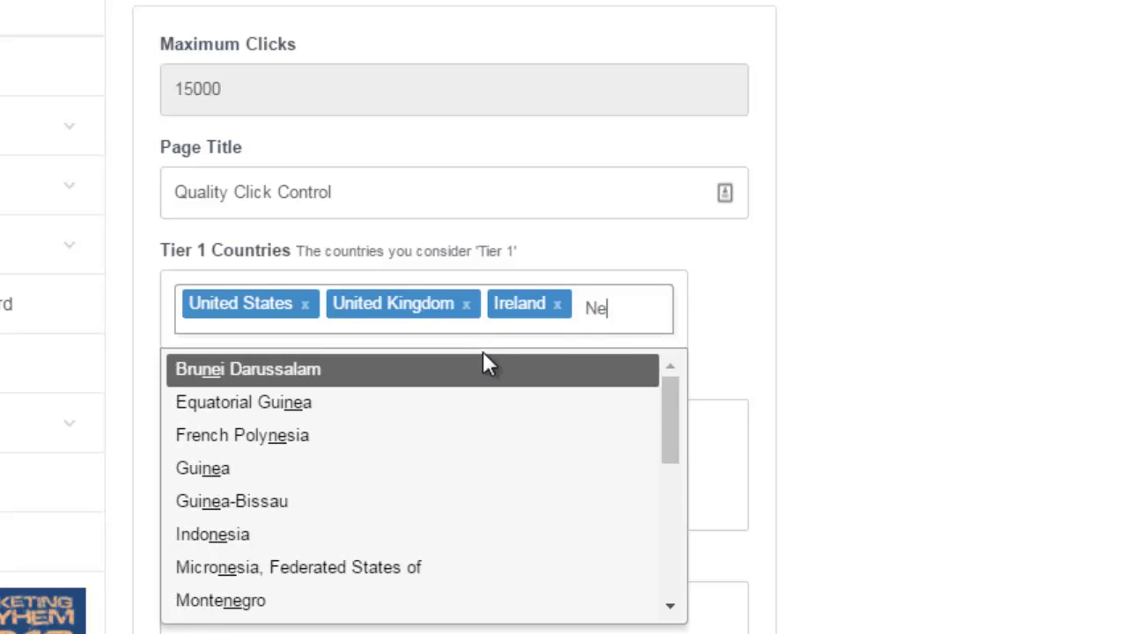
text(w)
click(321, 407)
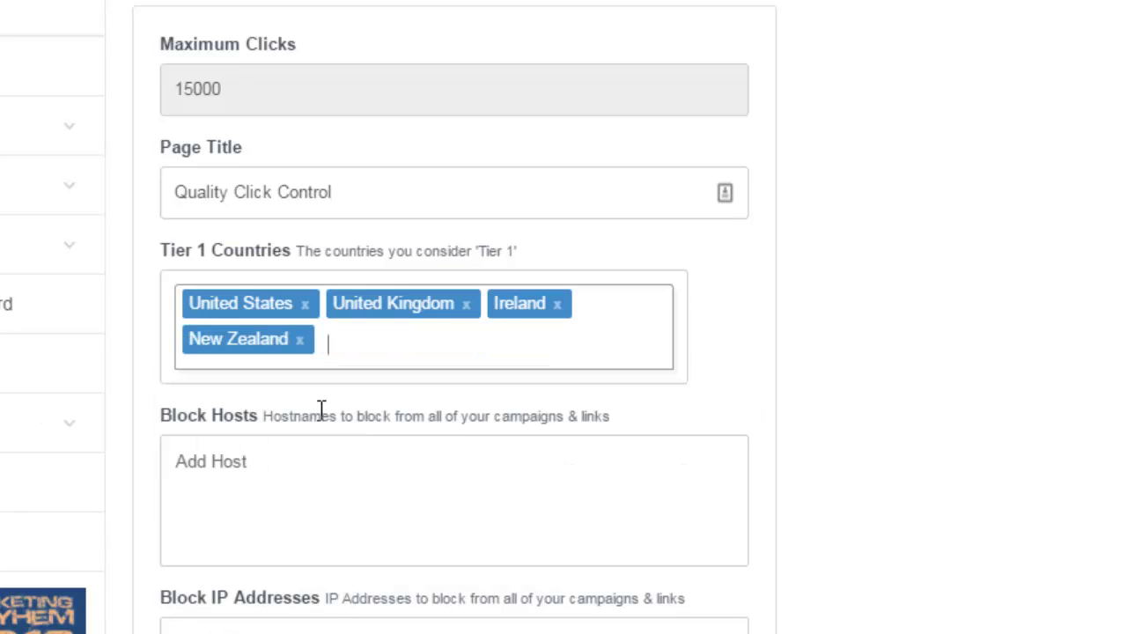
Add Canada to the Tier 1 countries and save the settings
text(Cana)
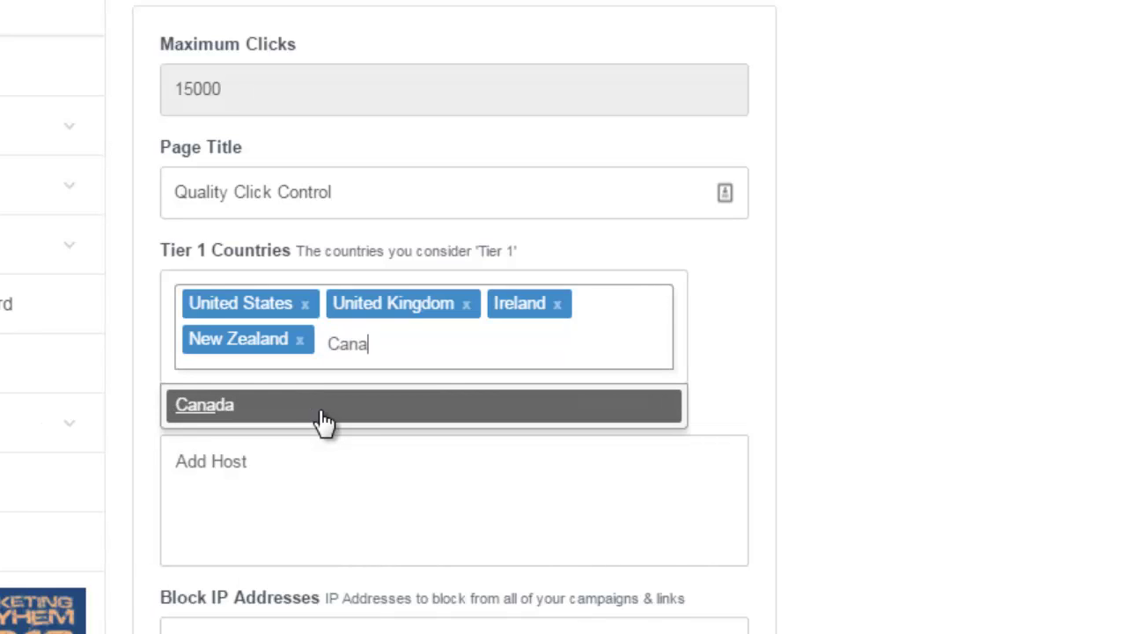
text(d)
click(276, 415)
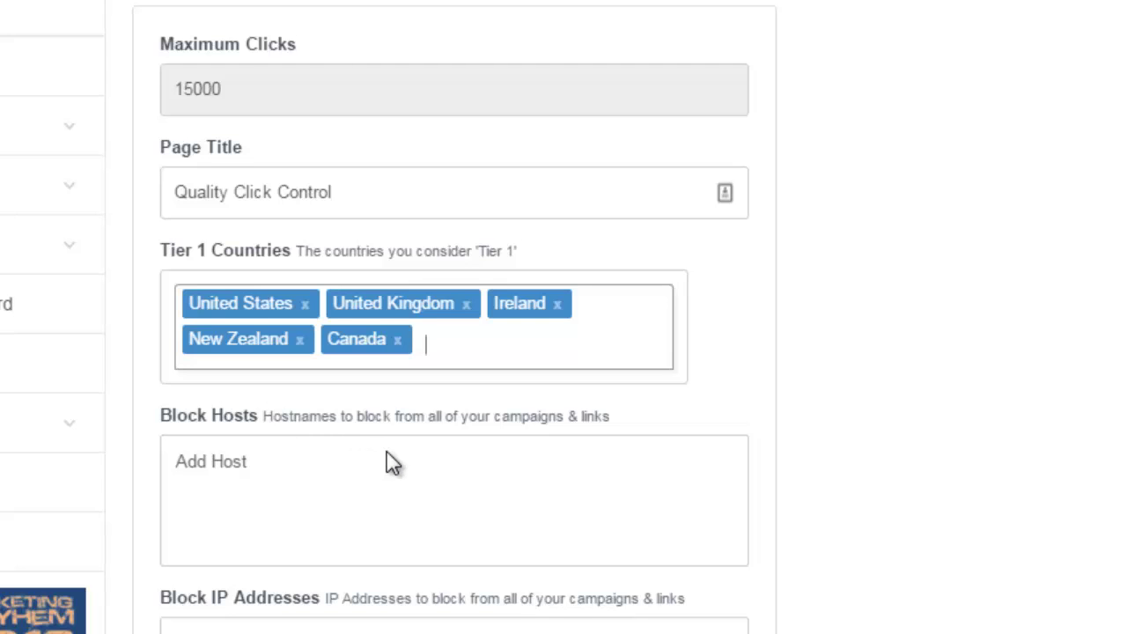
scroll(388, 456, down, 6)
click(243, 614)
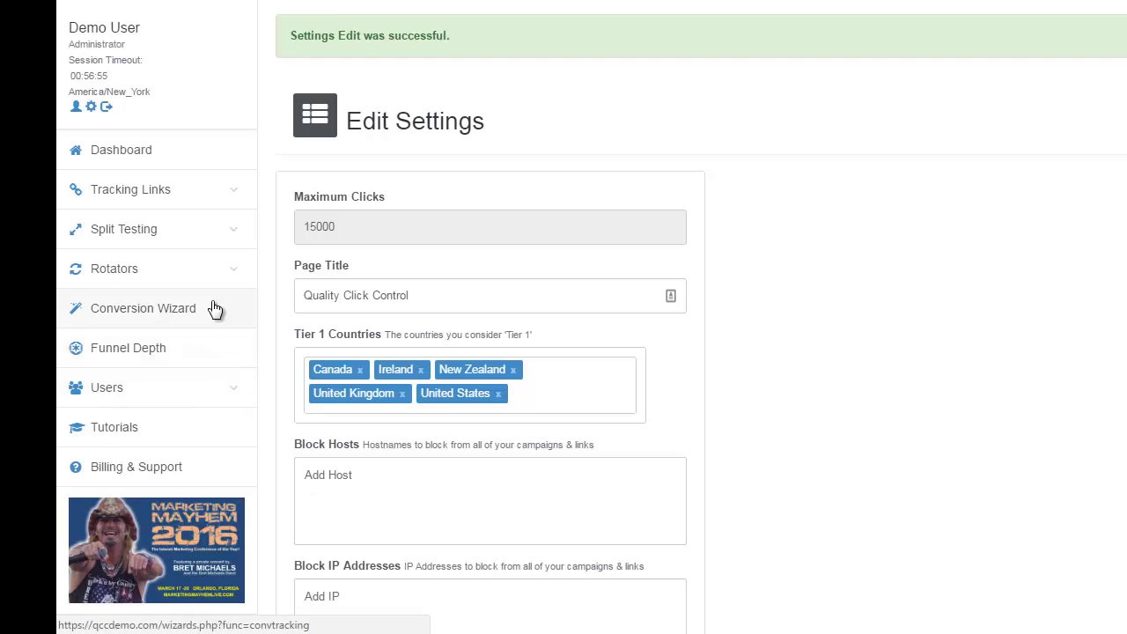
Start adding a new link to the Demo tracking link campaign
click(216, 194)
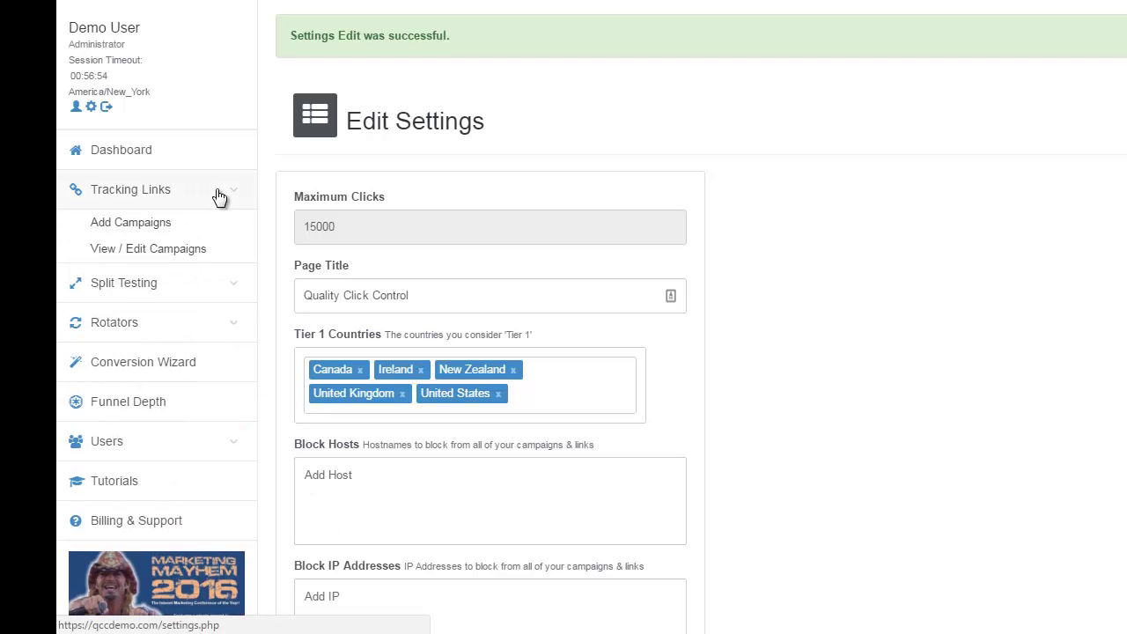
click(186, 247)
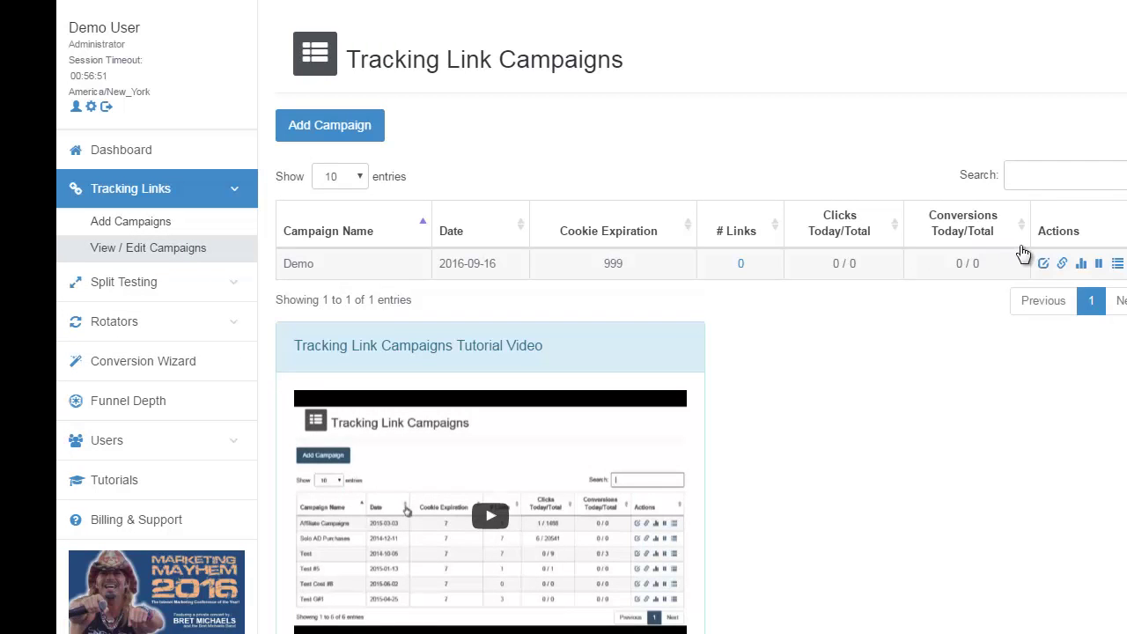
click(1061, 264)
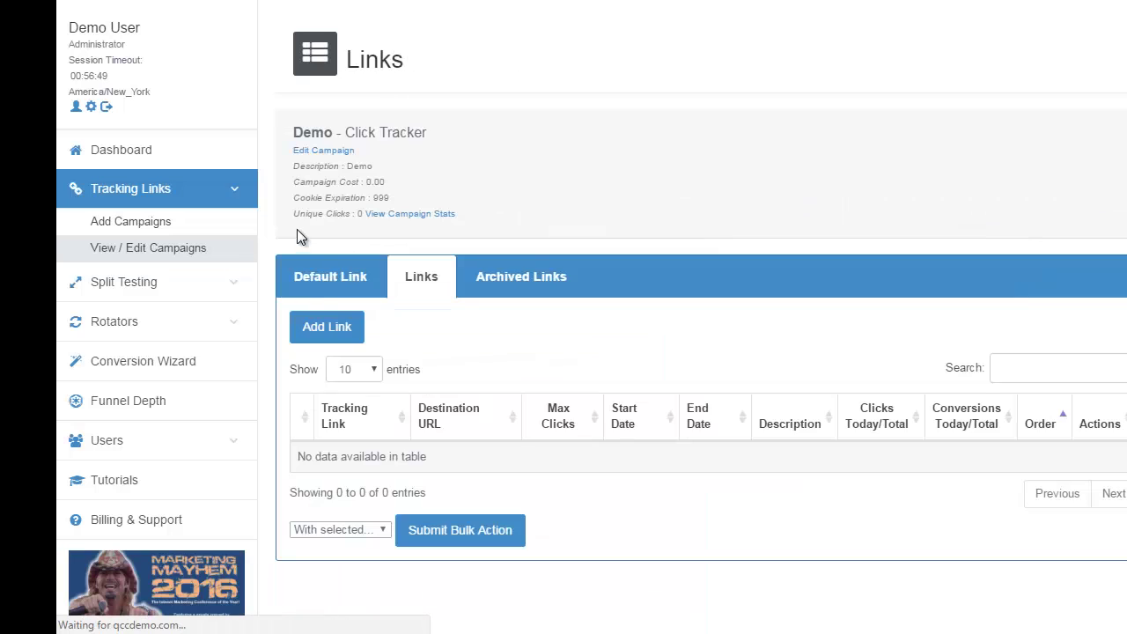
click(331, 328)
click(338, 254)
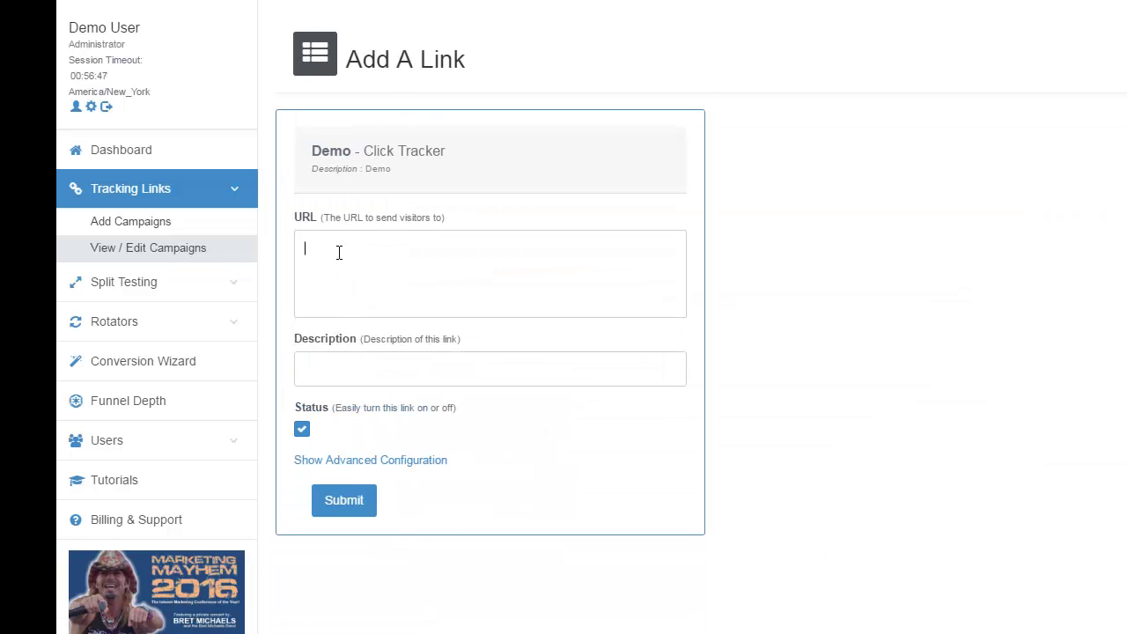
Show the new link's advanced configuration and expand its GEO Targeting section
click(373, 463)
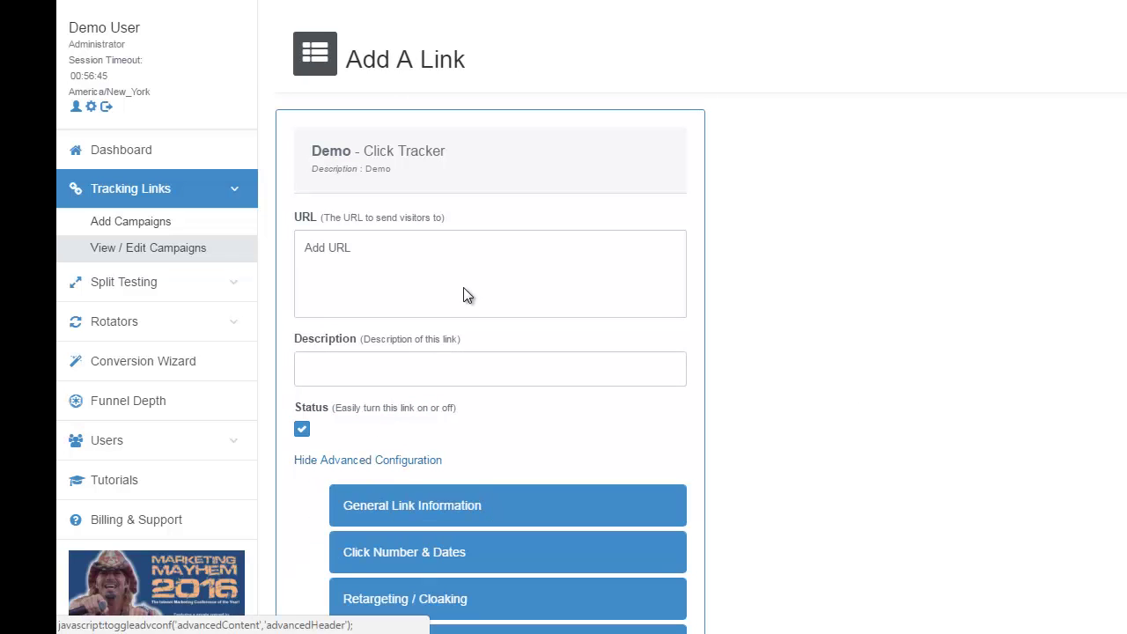
scroll(465, 294, down, 4)
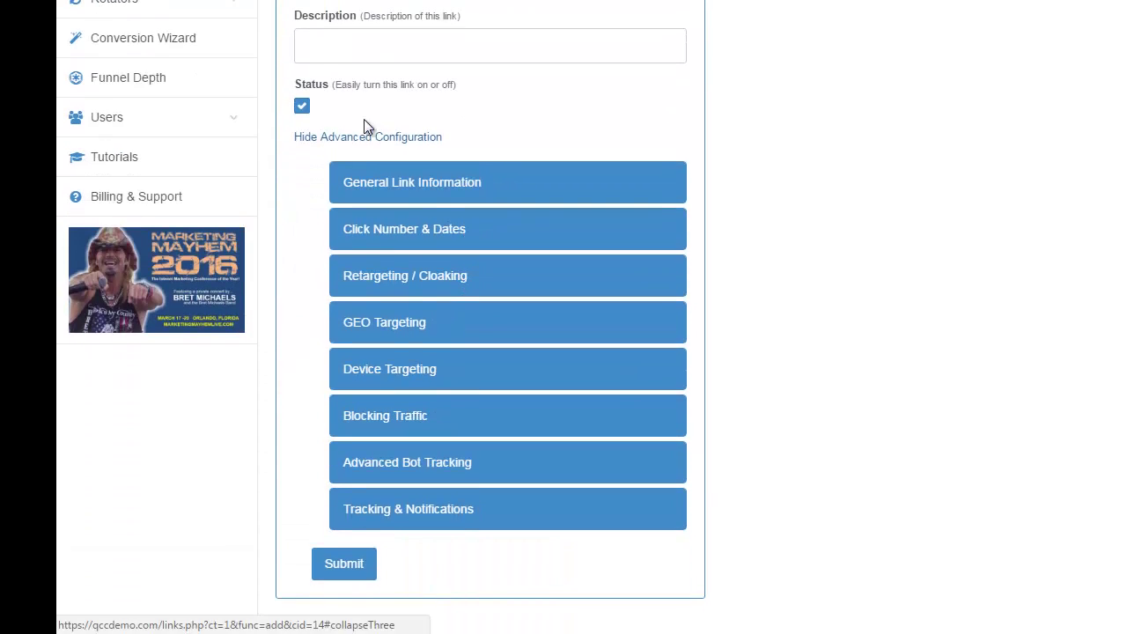
click(369, 334)
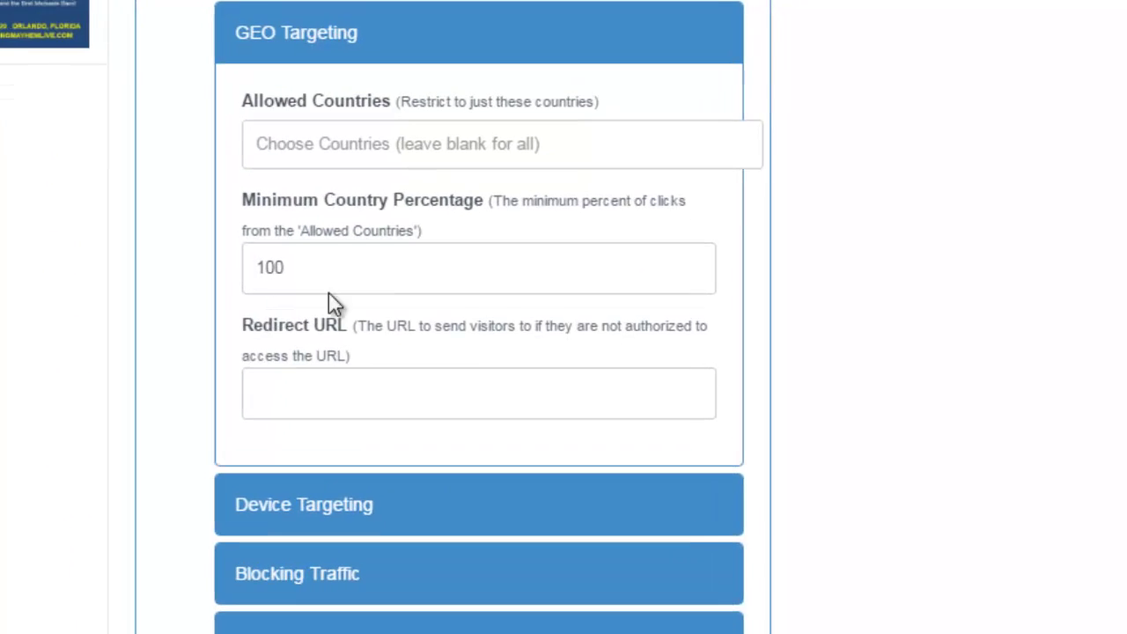
Restrict the link's allowed countries to All Tier 1 Countries
click(353, 480)
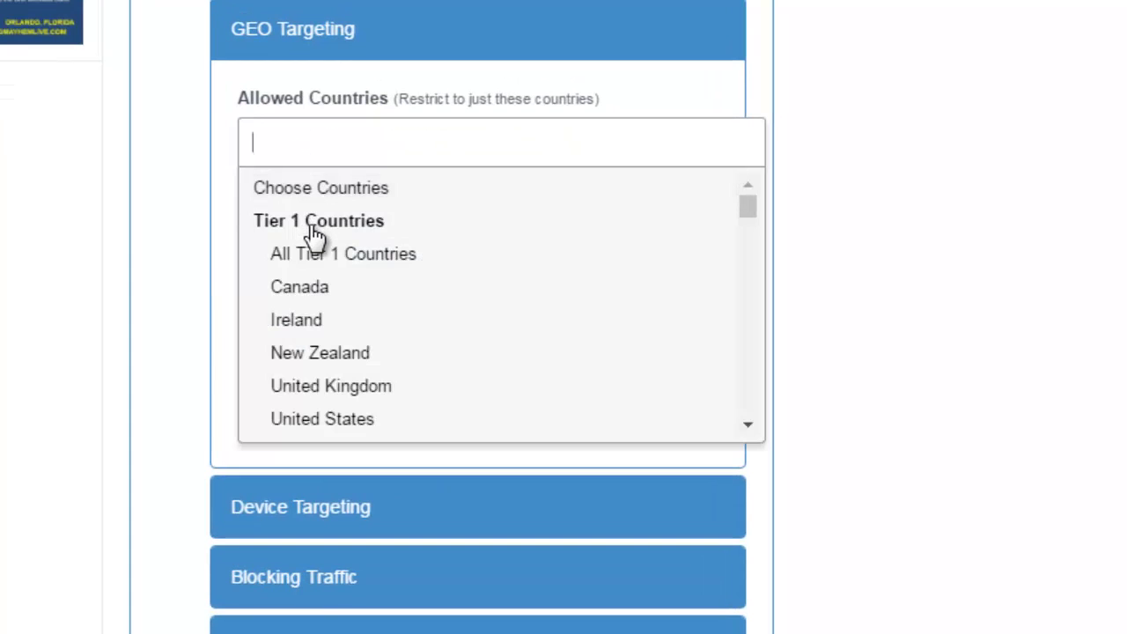
scroll(328, 287, down, 2)
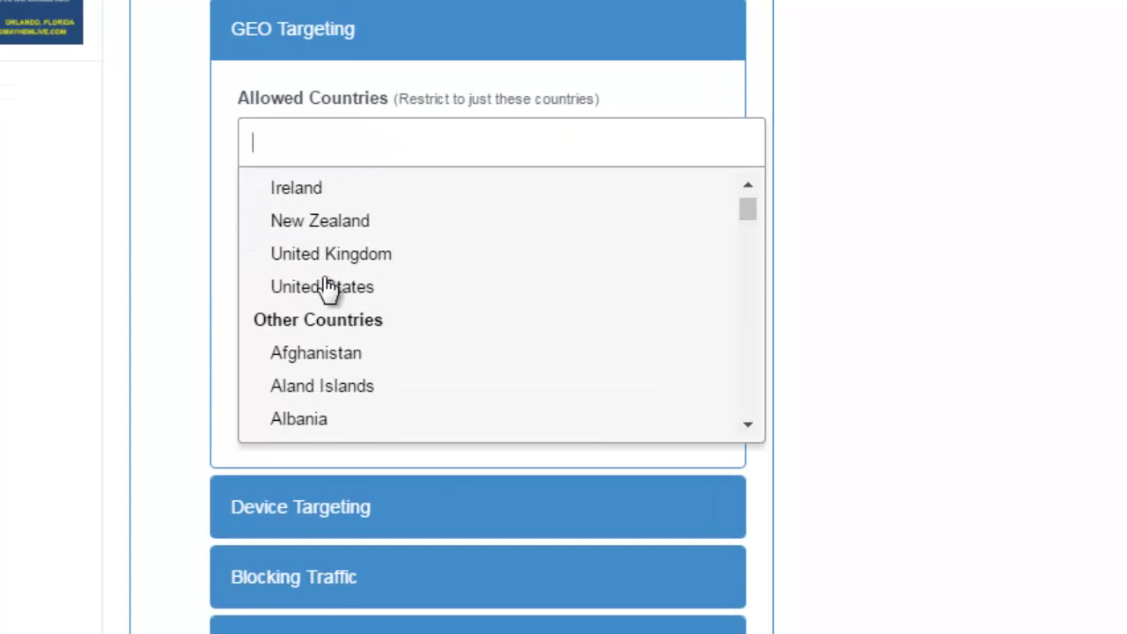
scroll(327, 284, up, 2)
click(337, 260)
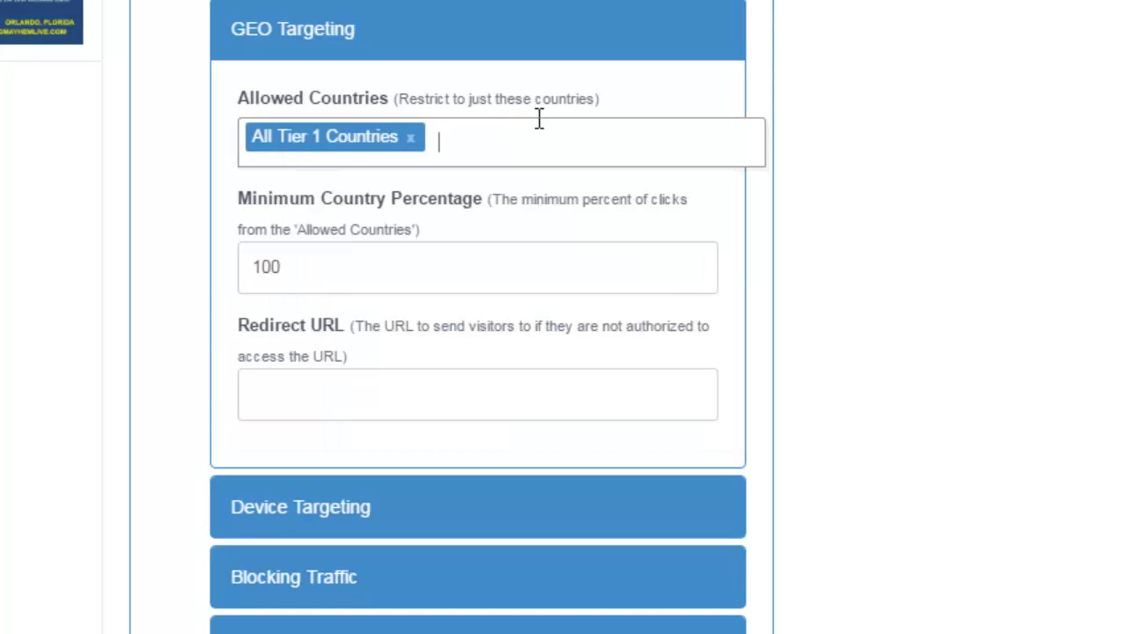
Try a minimum country percentage of 80 for the link and set it back to 100
click(302, 277)
drag(302, 276, 251, 274)
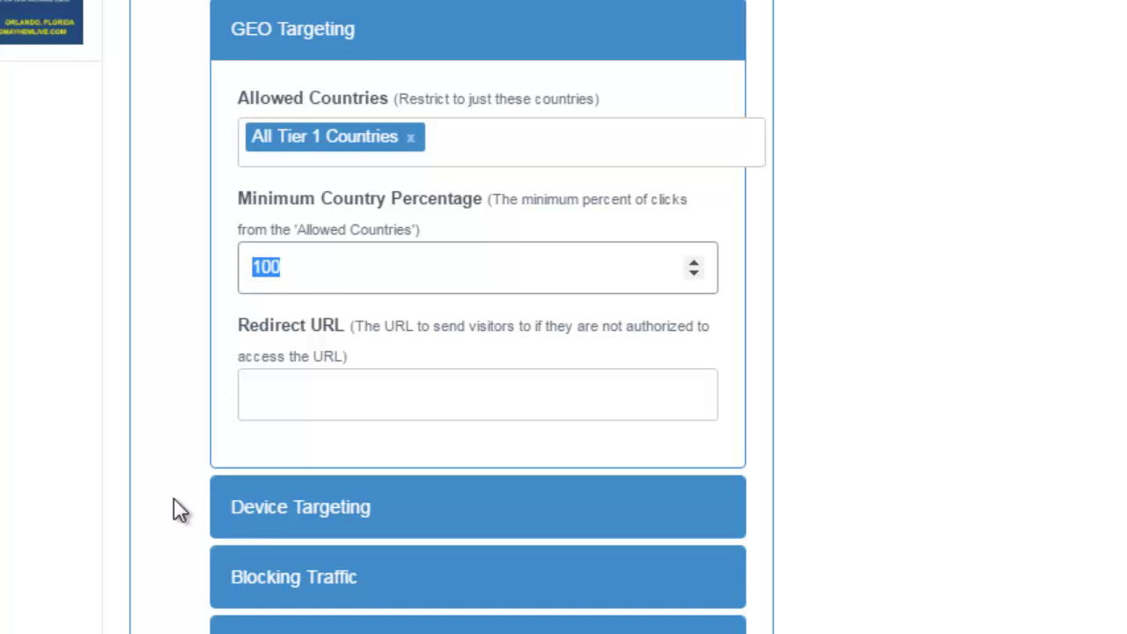
text(80)
drag(270, 268, 225, 275)
text(100)
click(224, 344)
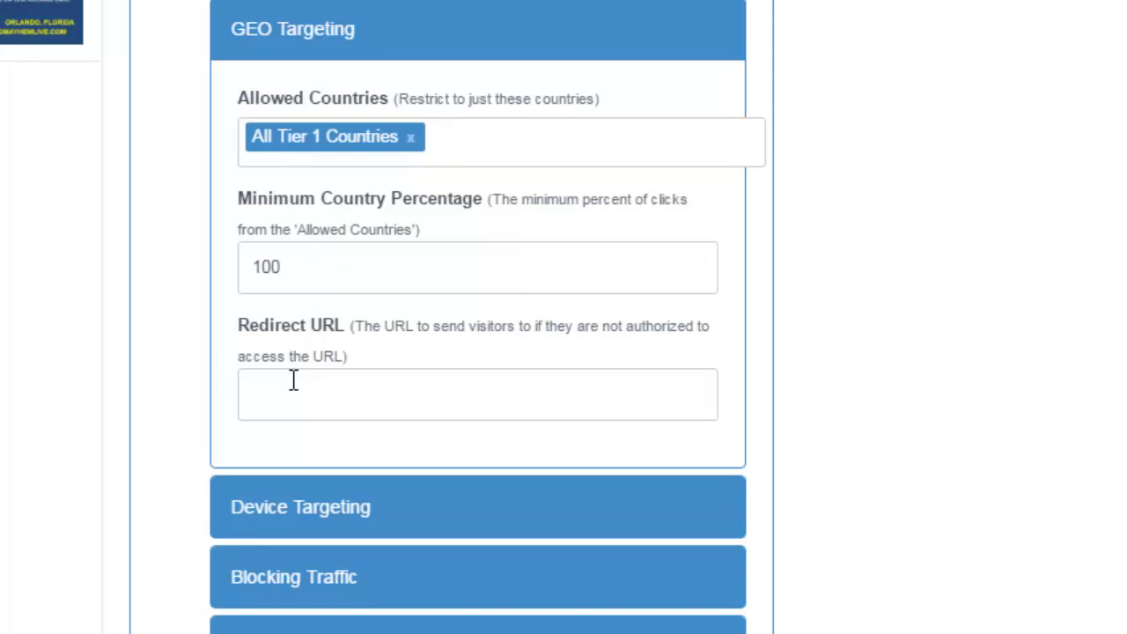
click(270, 393)
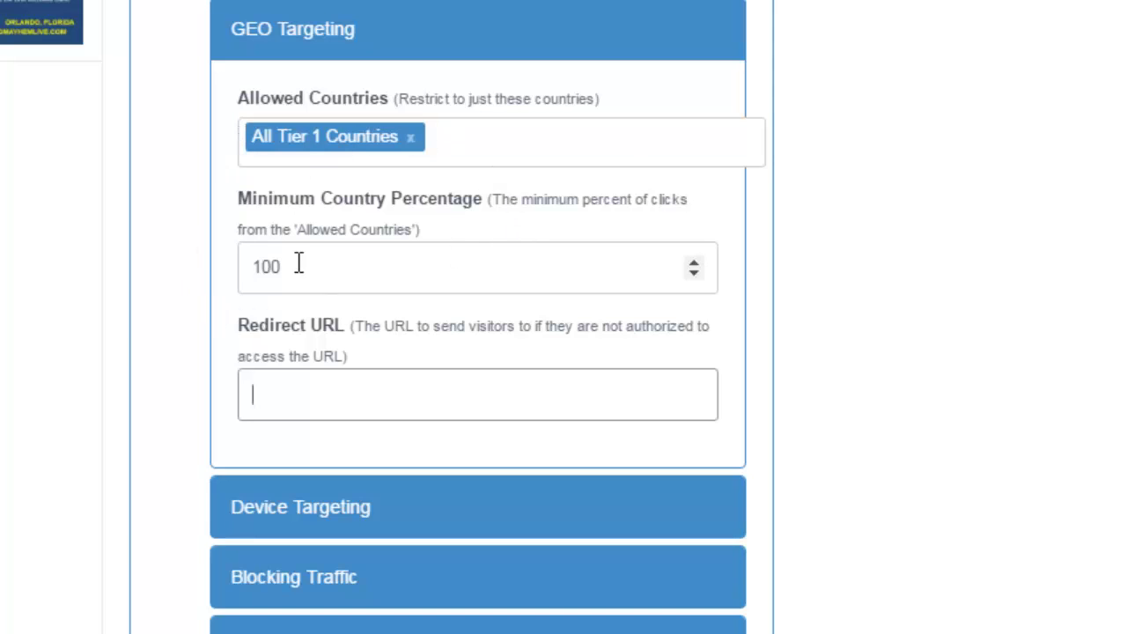
drag(298, 264, 254, 260)
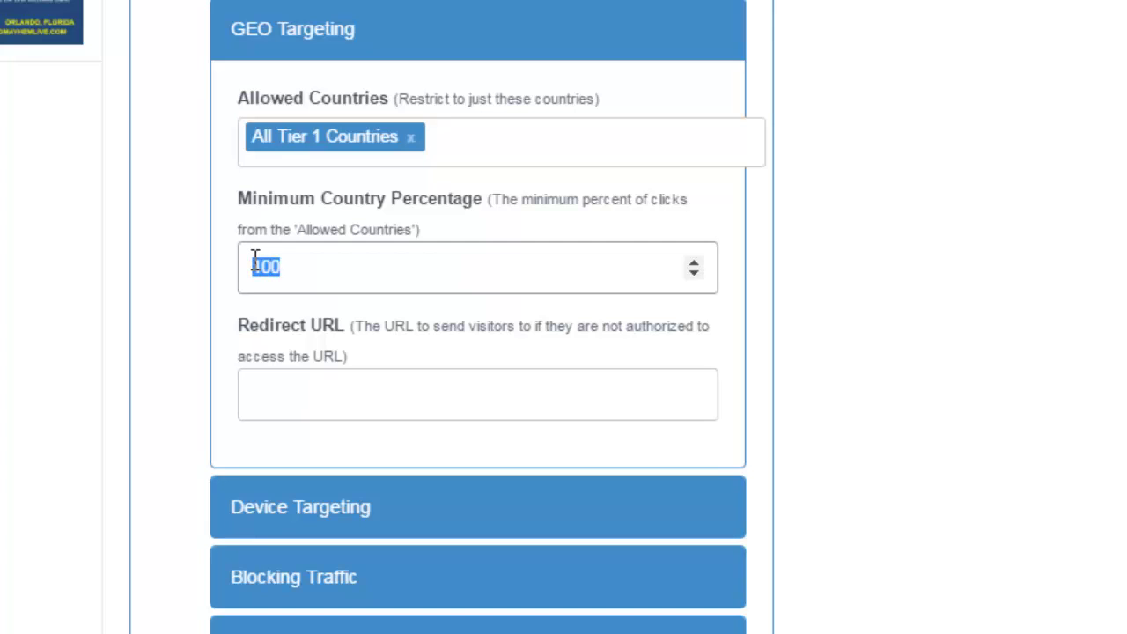
click(269, 385)
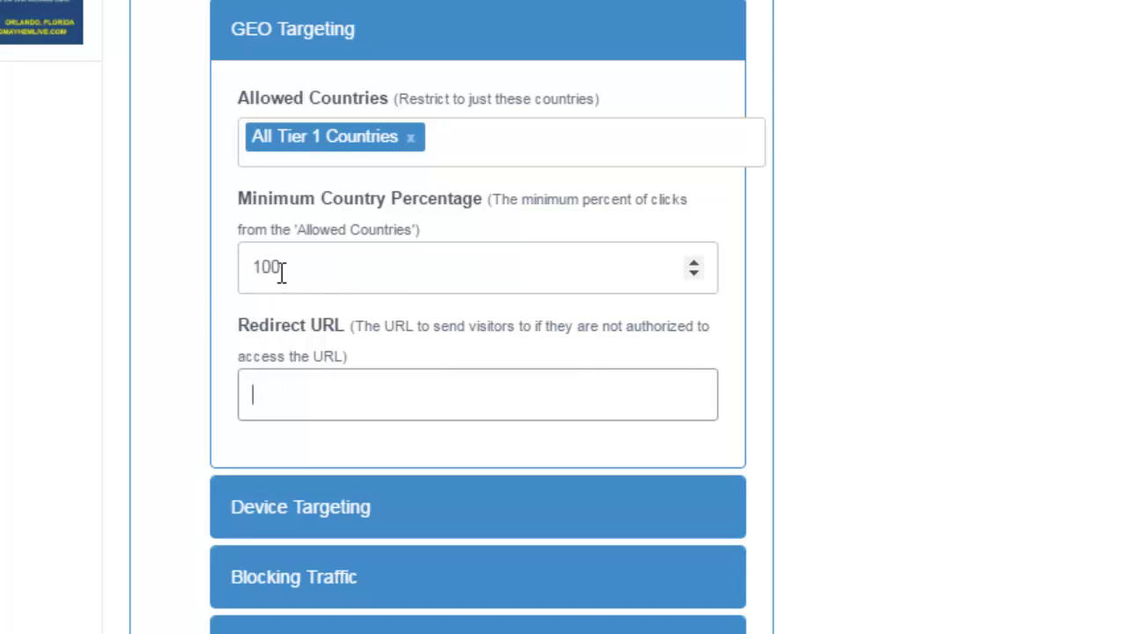
drag(279, 267, 307, 202)
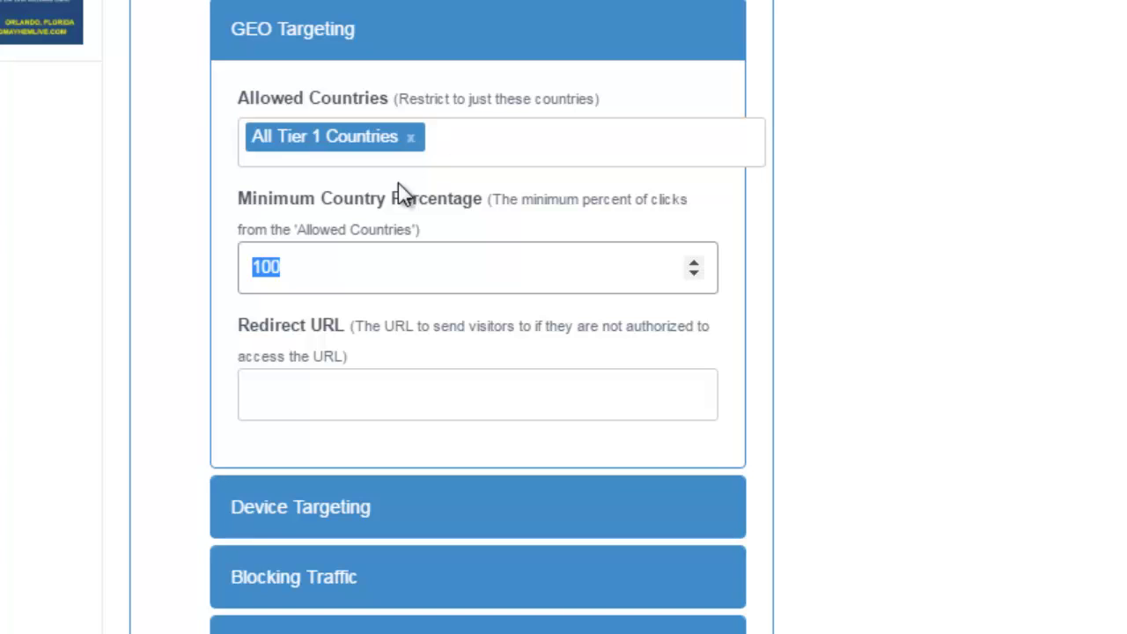
click(290, 405)
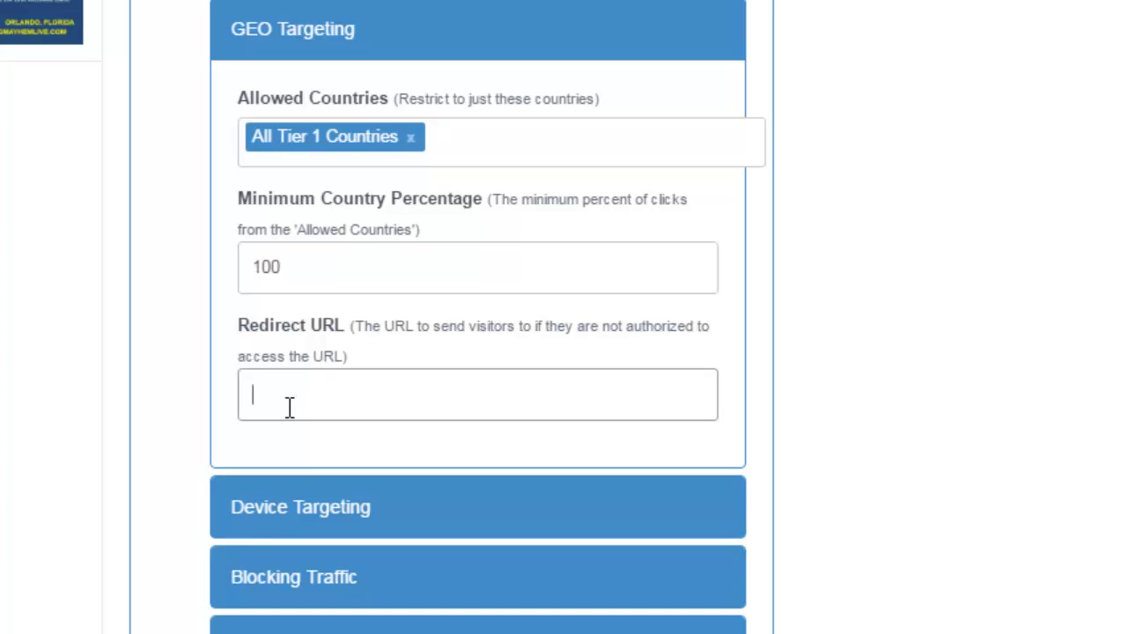
text(http://www.google.com)
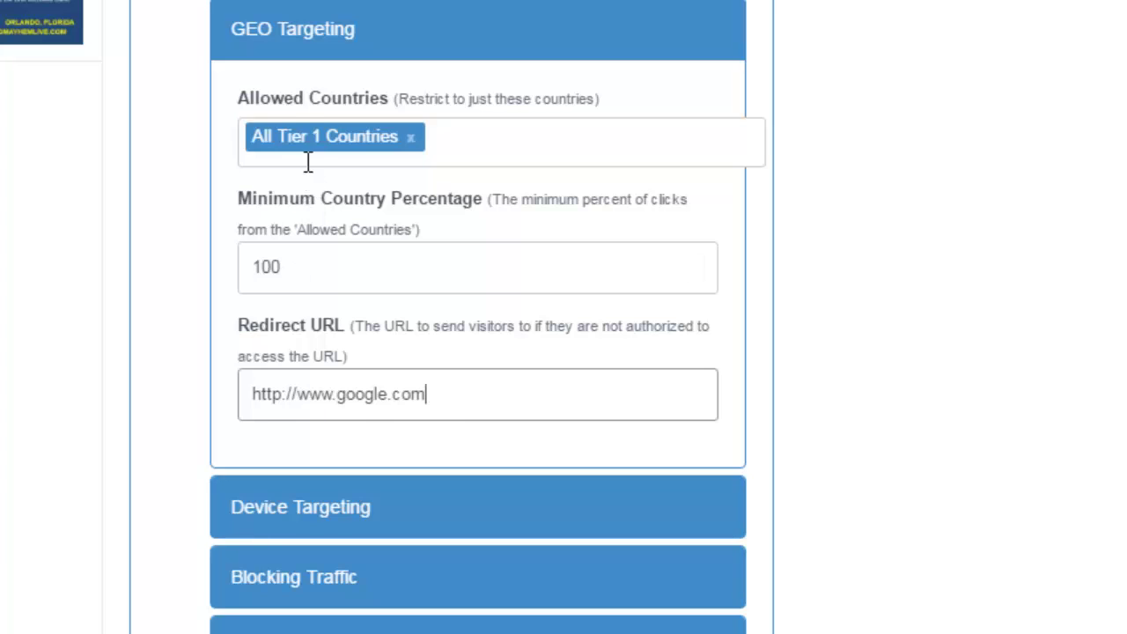
click(411, 137)
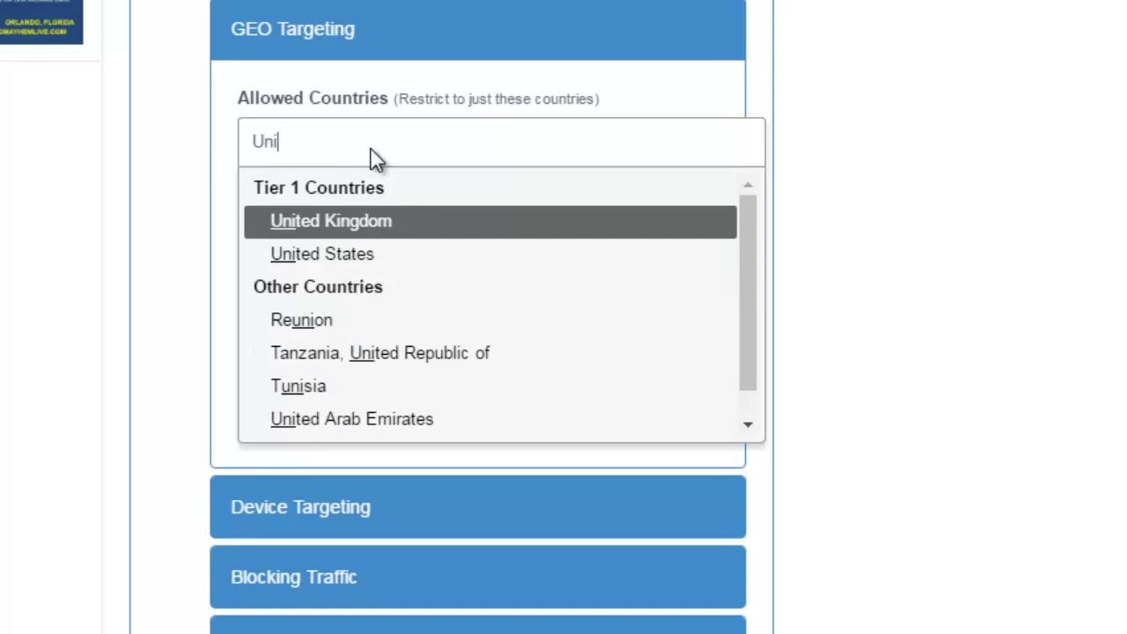
click(291, 253)
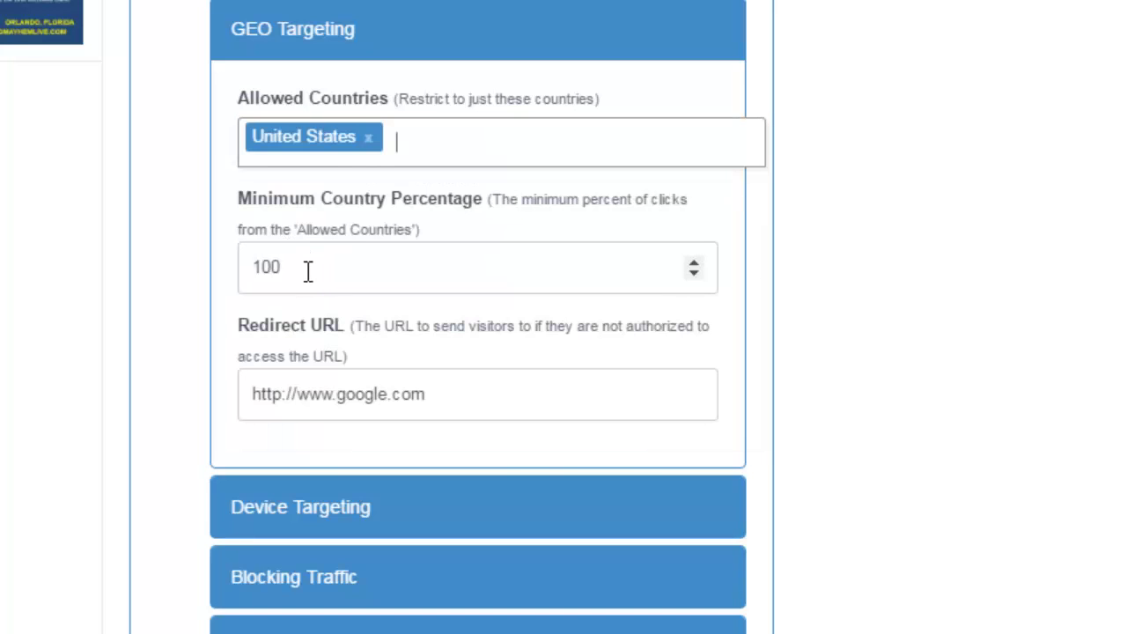
drag(308, 270, 248, 267)
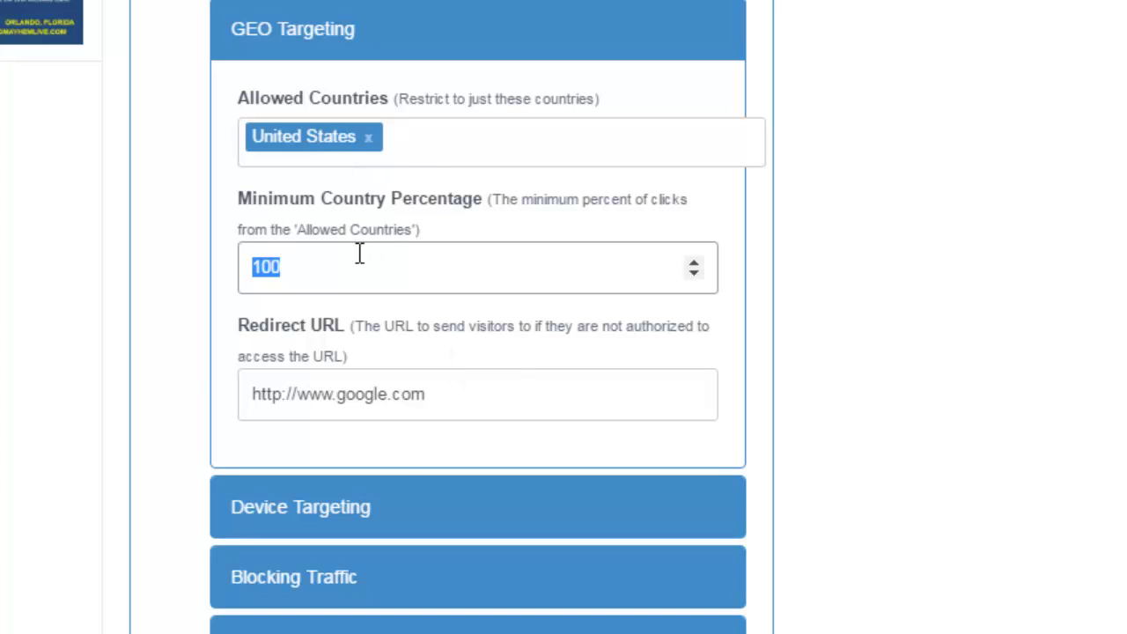
click(445, 393)
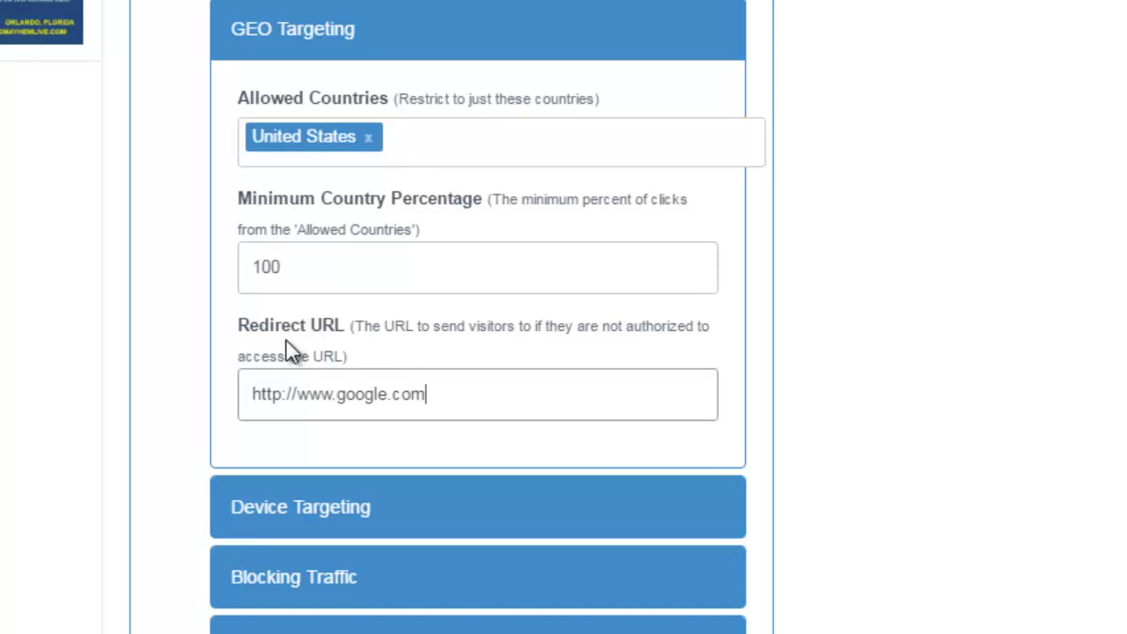
drag(434, 402, 244, 407)
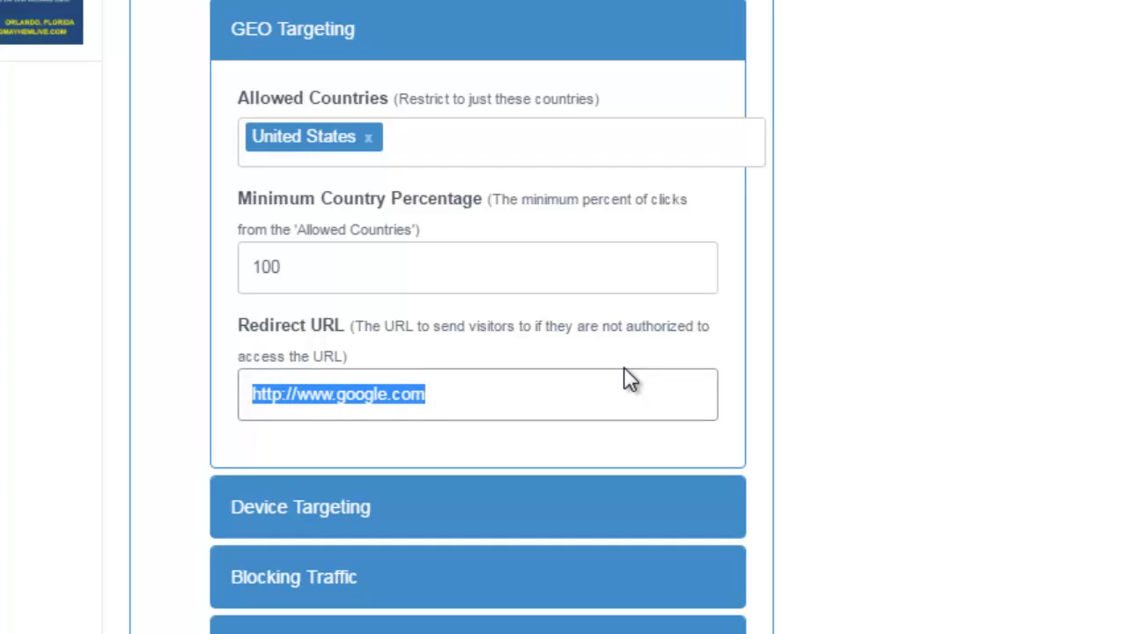